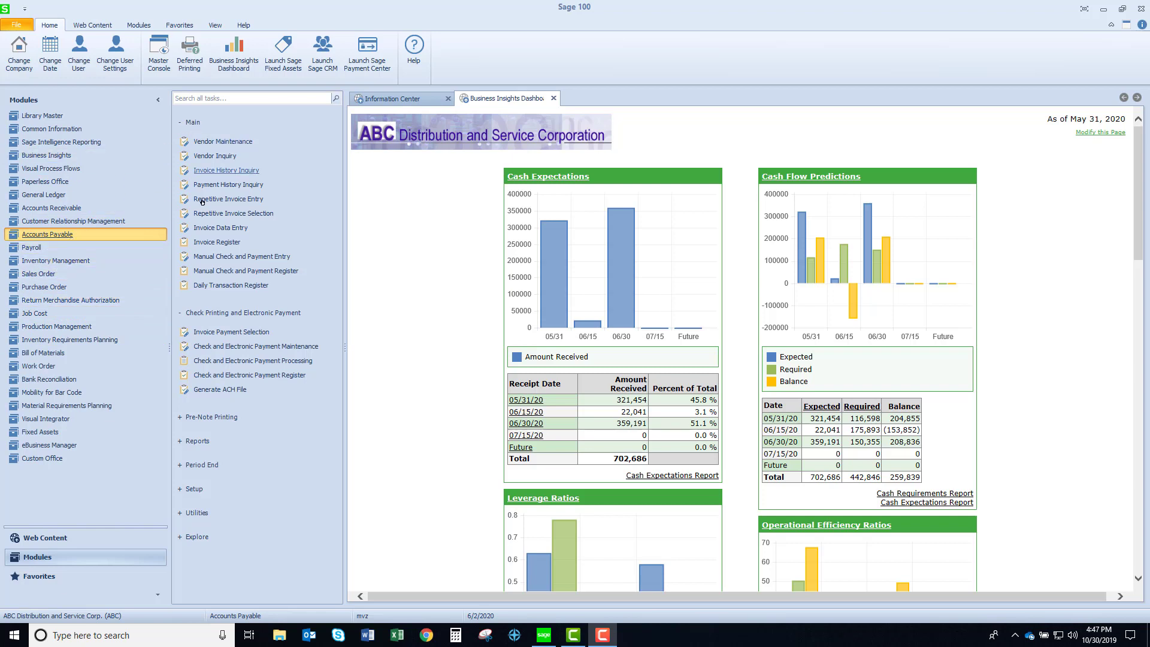
In Manual Check and Payment Entry, enter check 17 and confirm it as a reversal
{"action": "left_click", "coordinate": [225, 257]}
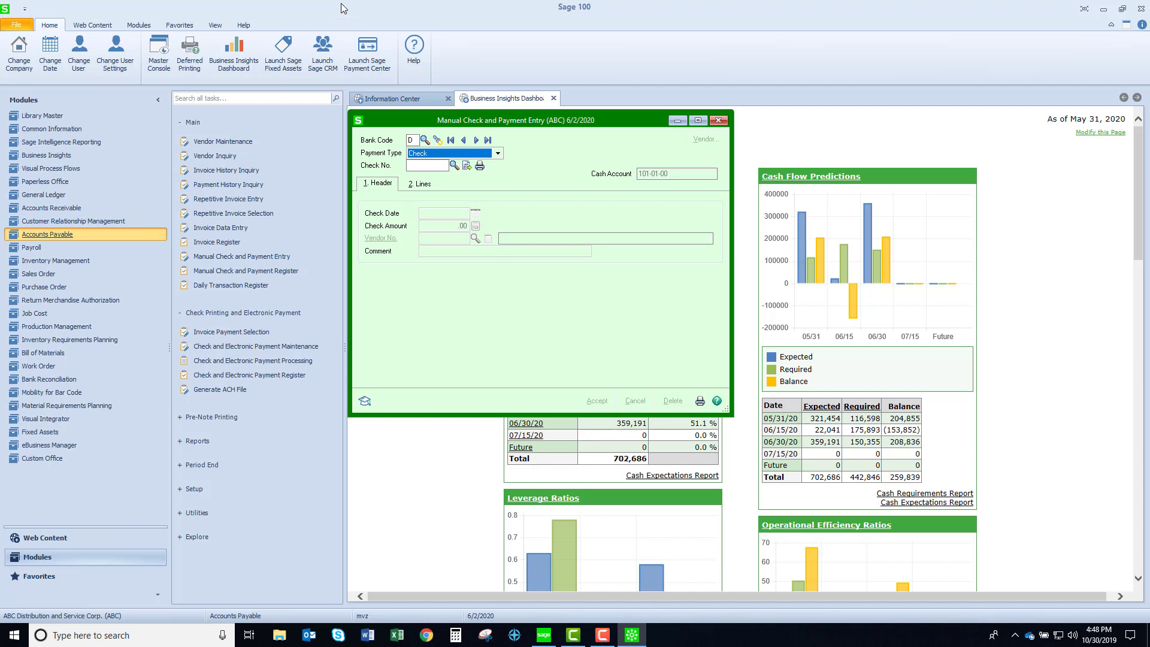
{"action": "left_click", "coordinate": [423, 167]}
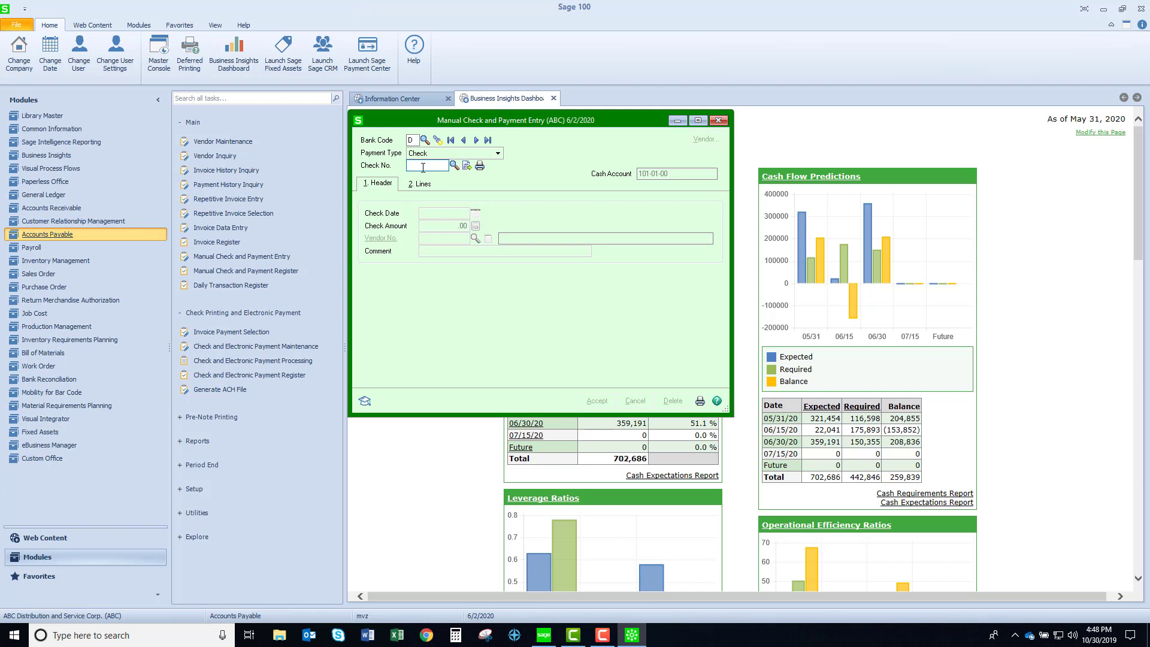
{"action": "type", "text": "17"}
{"action": "key", "text": "Tab"}
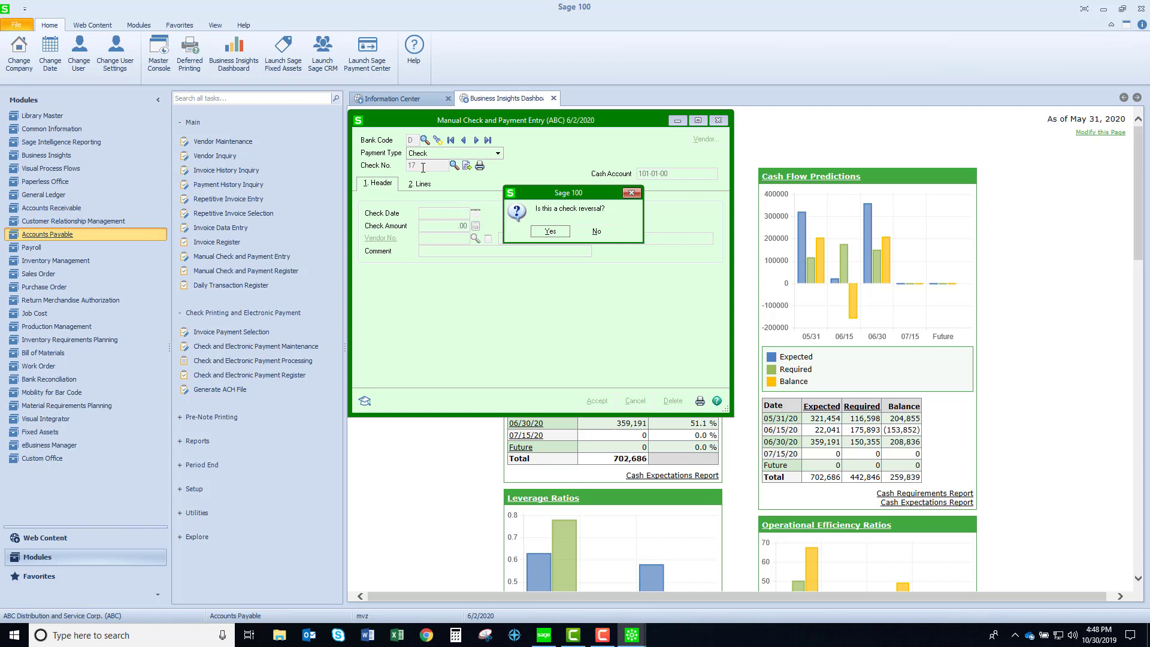
{"action": "key", "text": "Return"}
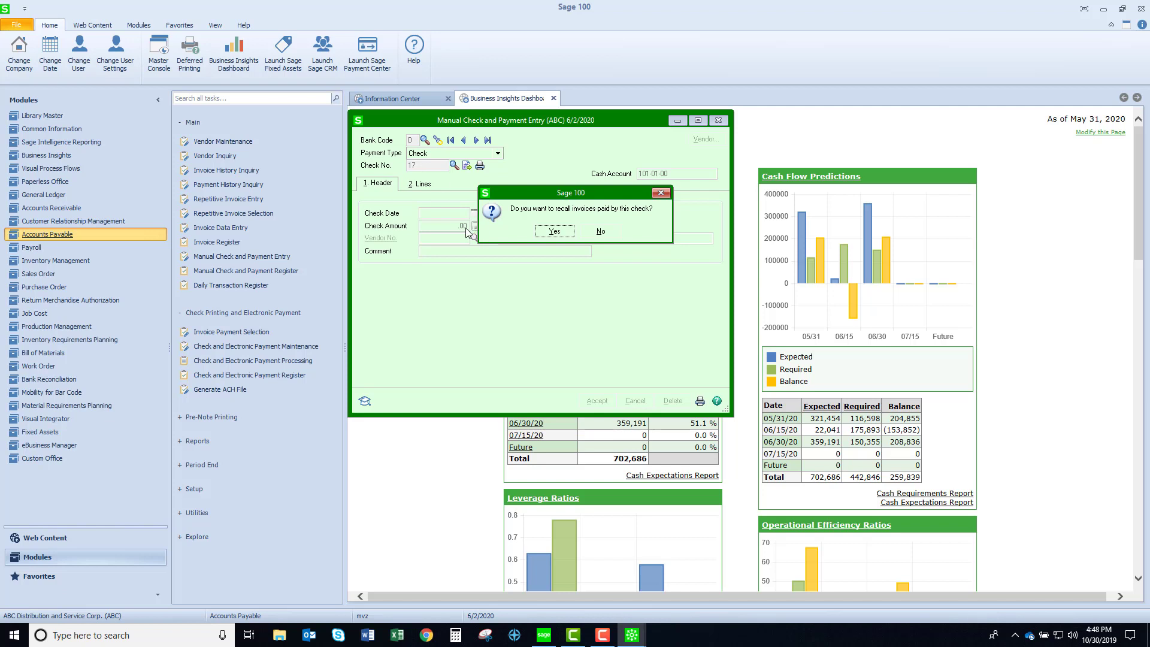
Recall the JUNE 2020 and NOV 2019 invoices, review the lines, and accept the 2,800.00 reversal
{"action": "left_click", "coordinate": [558, 238]}
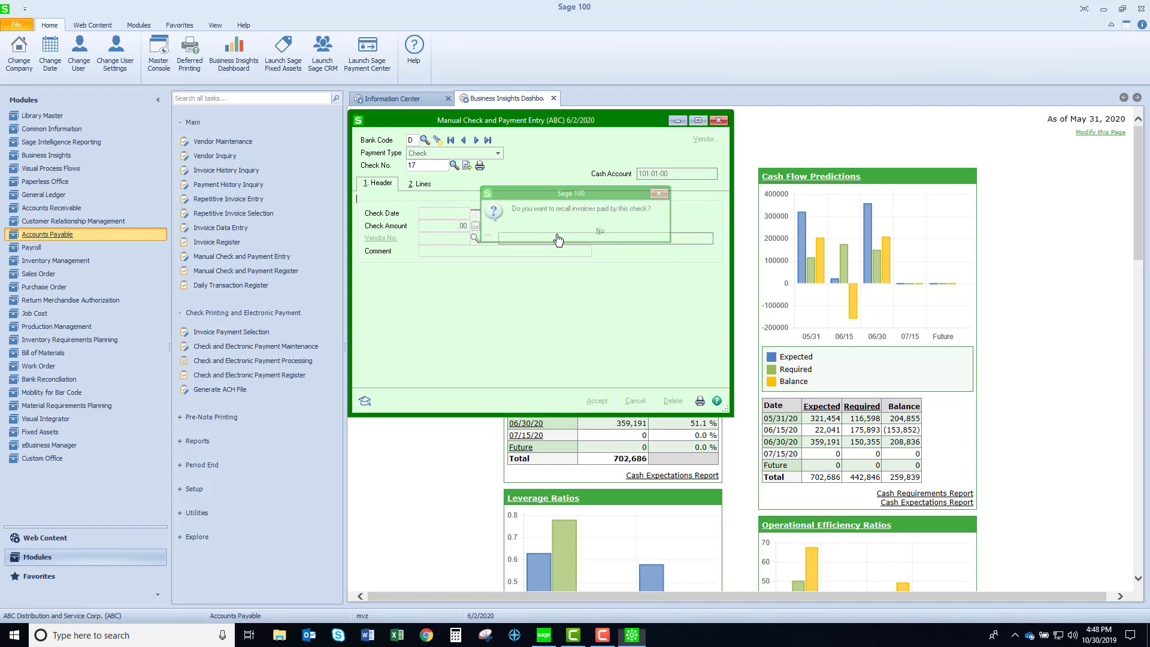
{"action": "left_click", "coordinate": [421, 185]}
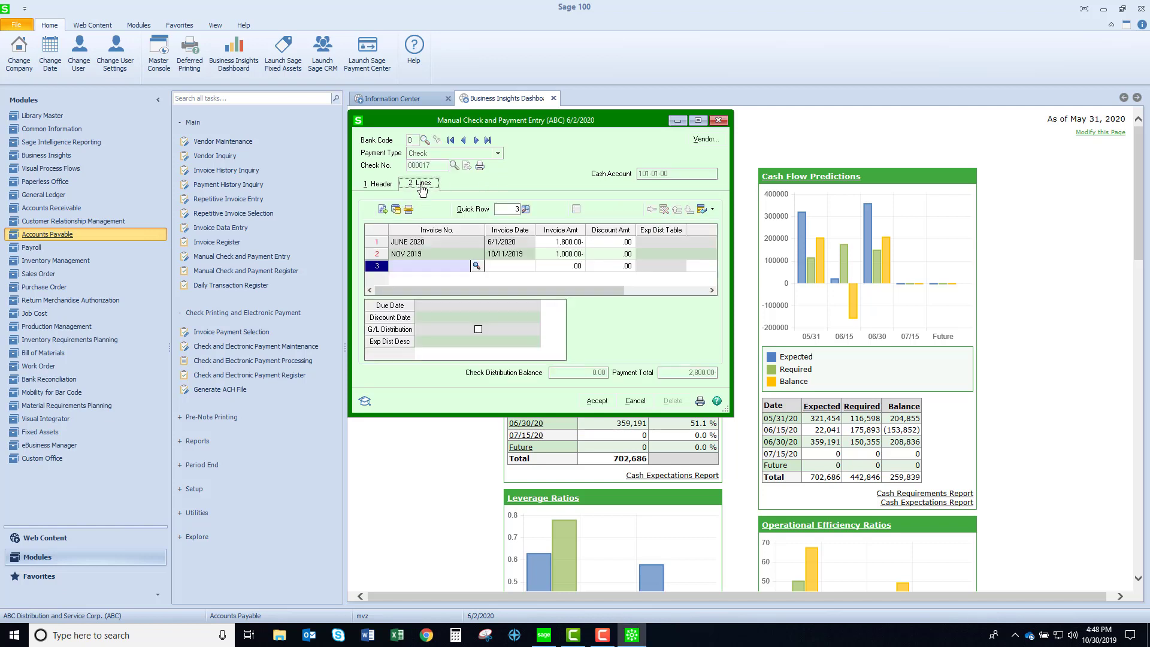
{"action": "left_click", "coordinate": [429, 253]}
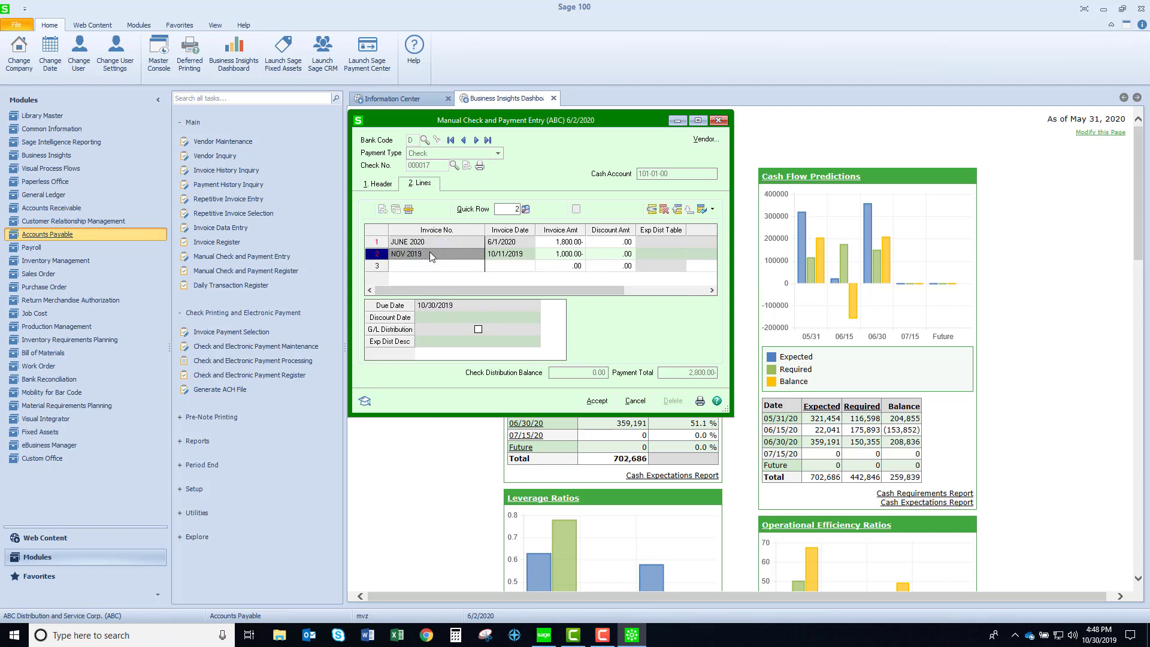
{"action": "left_click", "coordinate": [601, 402]}
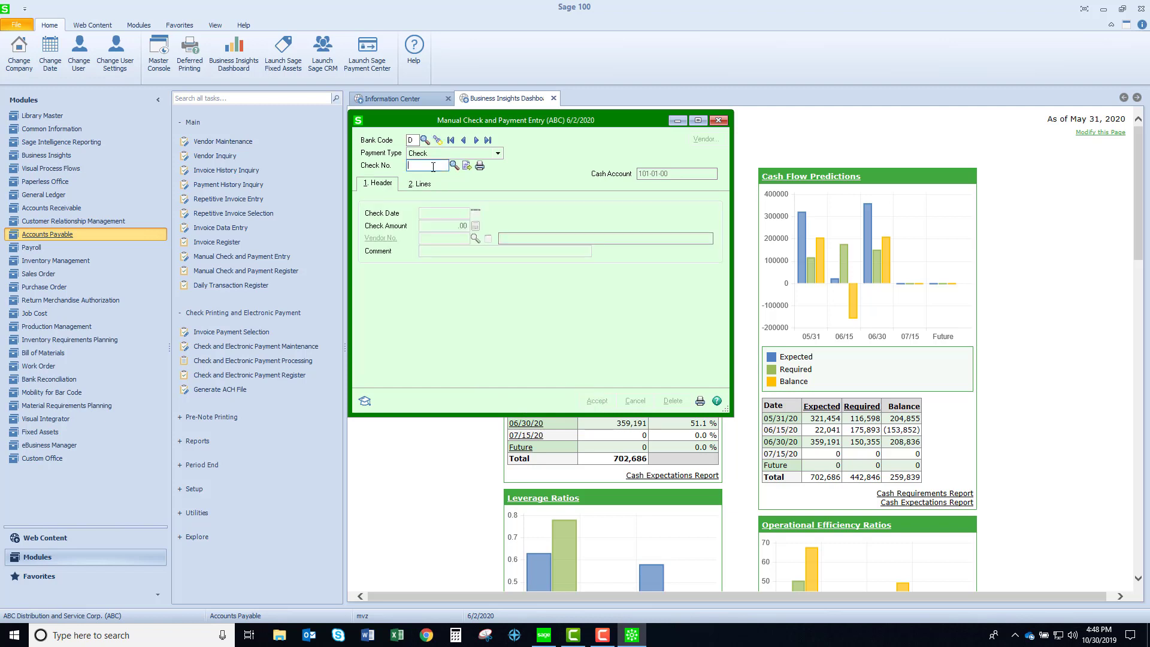
Enter check 18 as a reversal without recalling its invoices
{"action": "type", "text": "18"}
{"action": "key", "text": "Tab"}
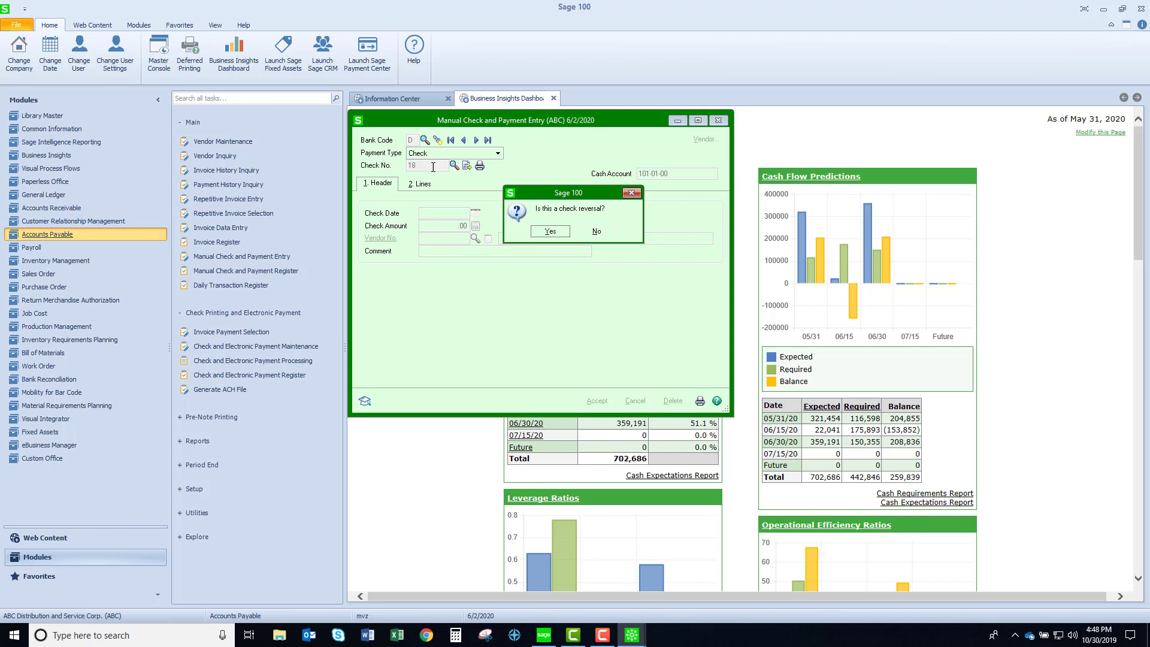
{"action": "left_click", "coordinate": [557, 232]}
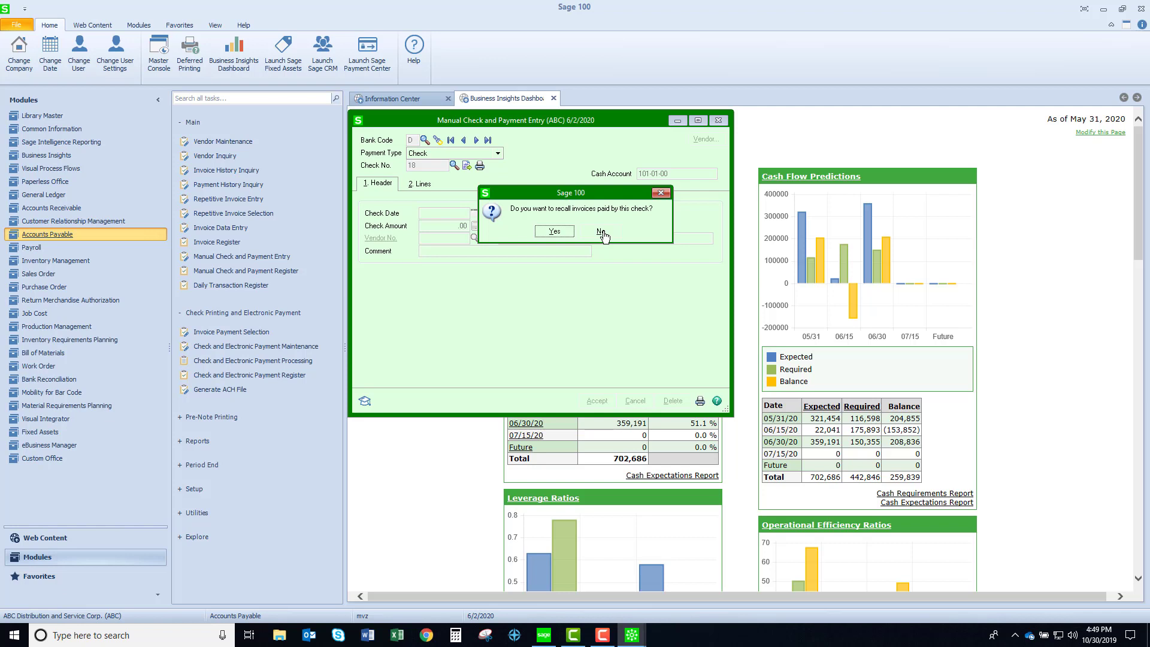
{"action": "left_click", "coordinate": [601, 232]}
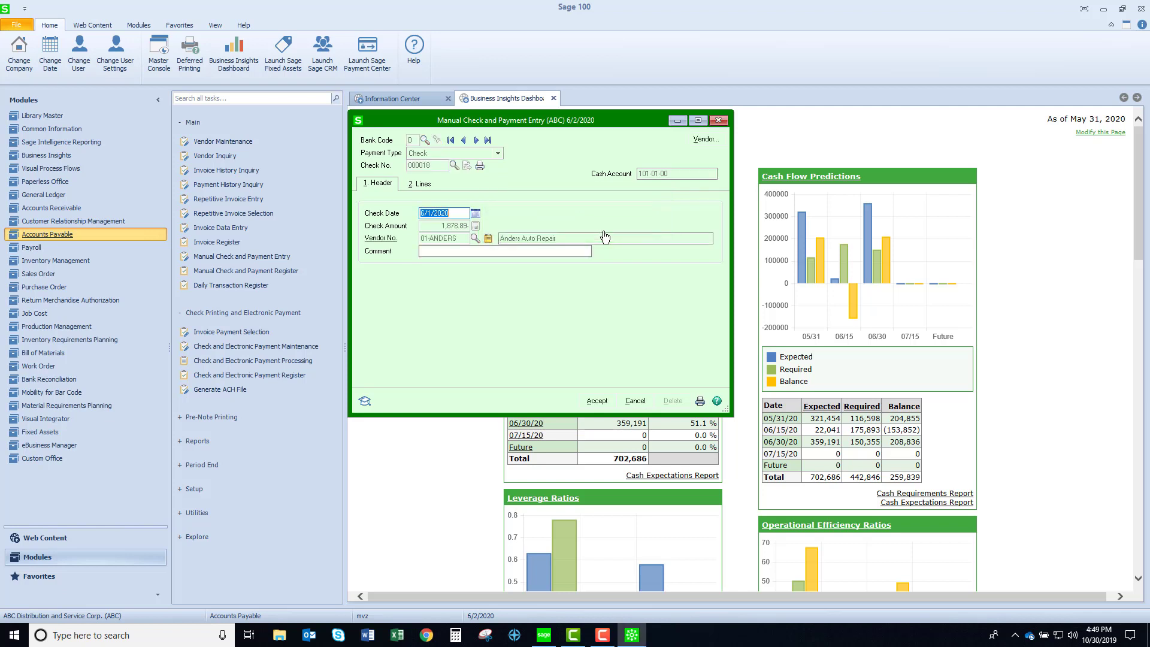
Distribute the 1,878.89 to G/L account 560-00-03 and accept the check 18 reversal
{"action": "left_click", "coordinate": [428, 187]}
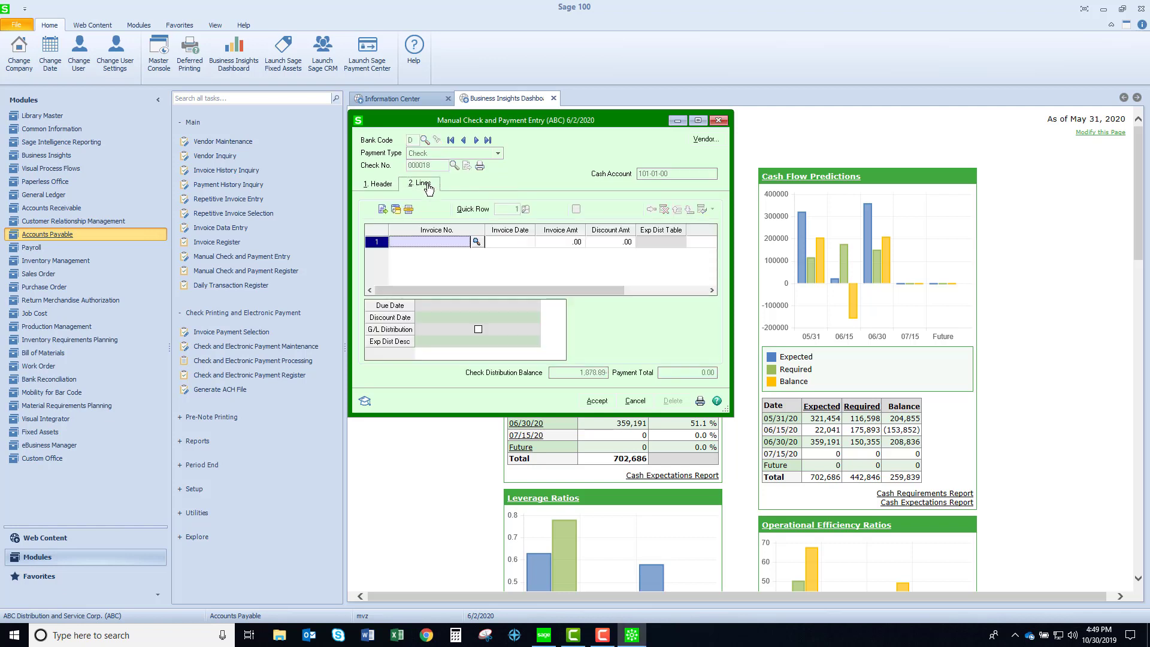
{"action": "left_click", "coordinate": [383, 210]}
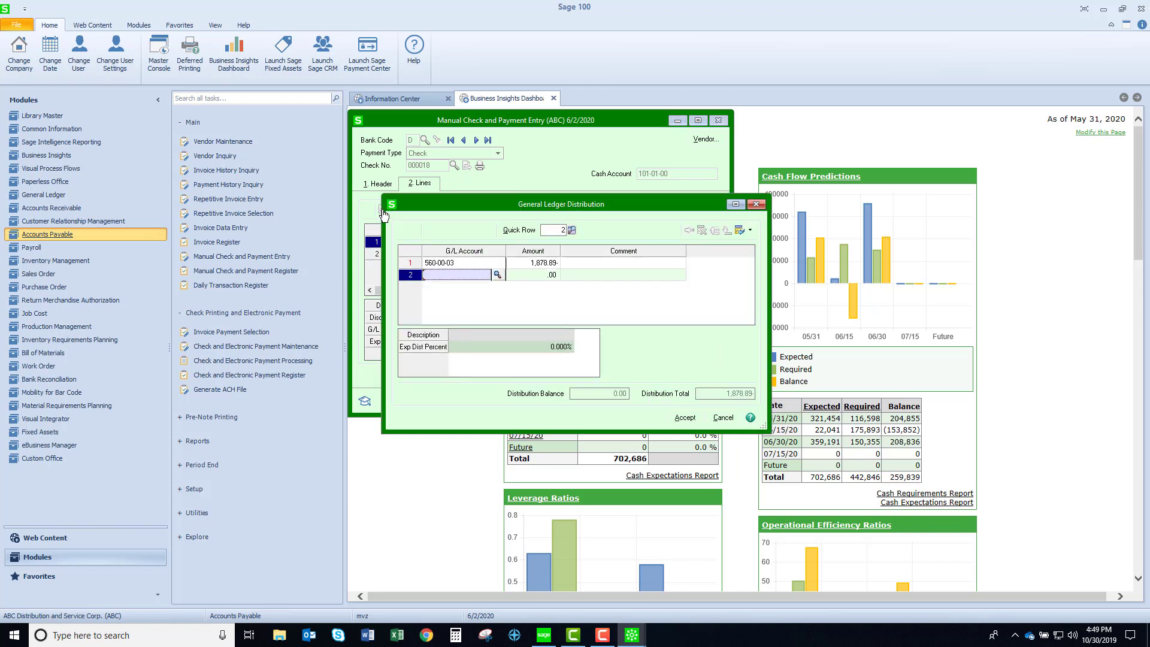
{"action": "left_click_drag", "start_coordinate": [469, 208], "coordinate": [462, 245]}
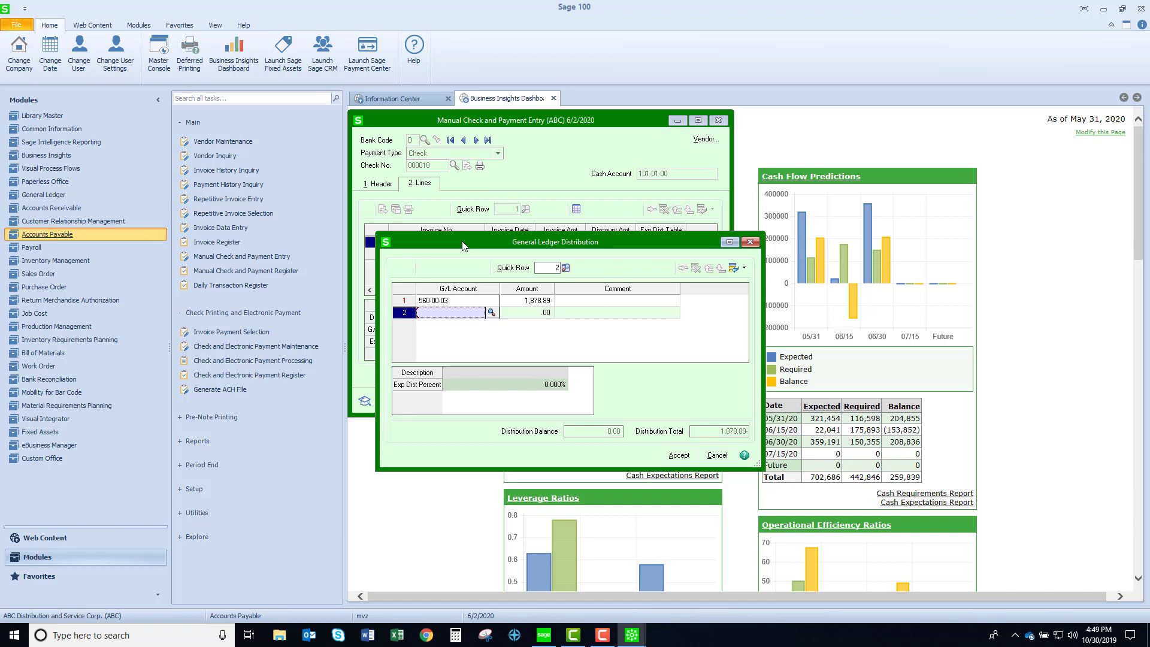
{"action": "left_click", "coordinate": [680, 455]}
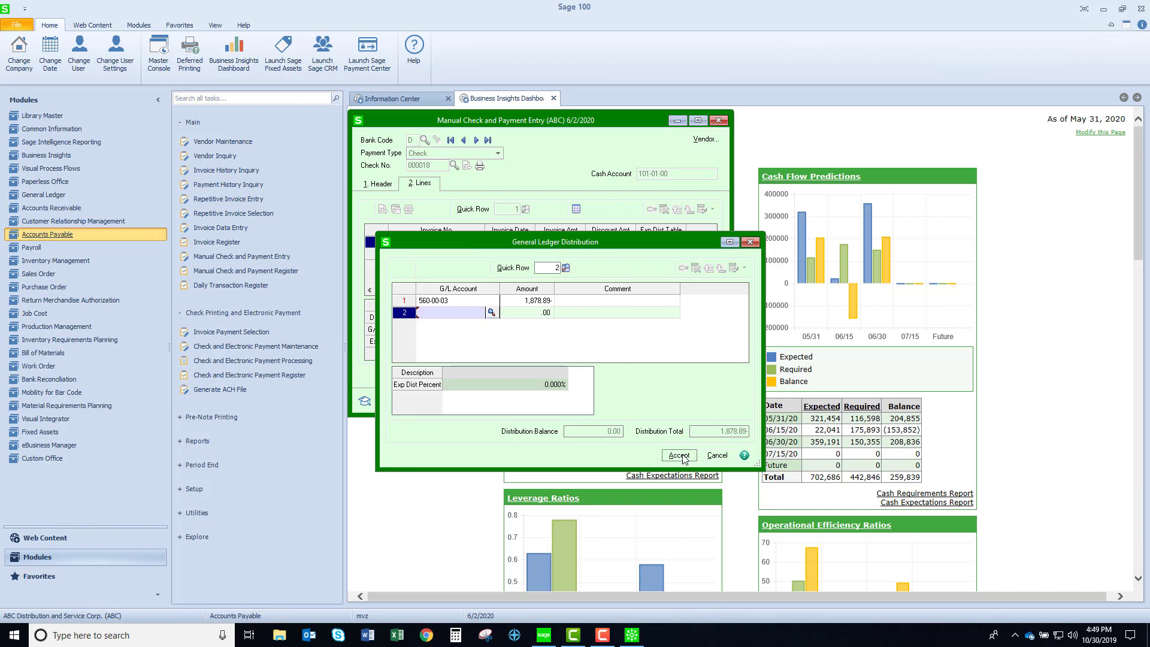
{"action": "left_click", "coordinate": [598, 401]}
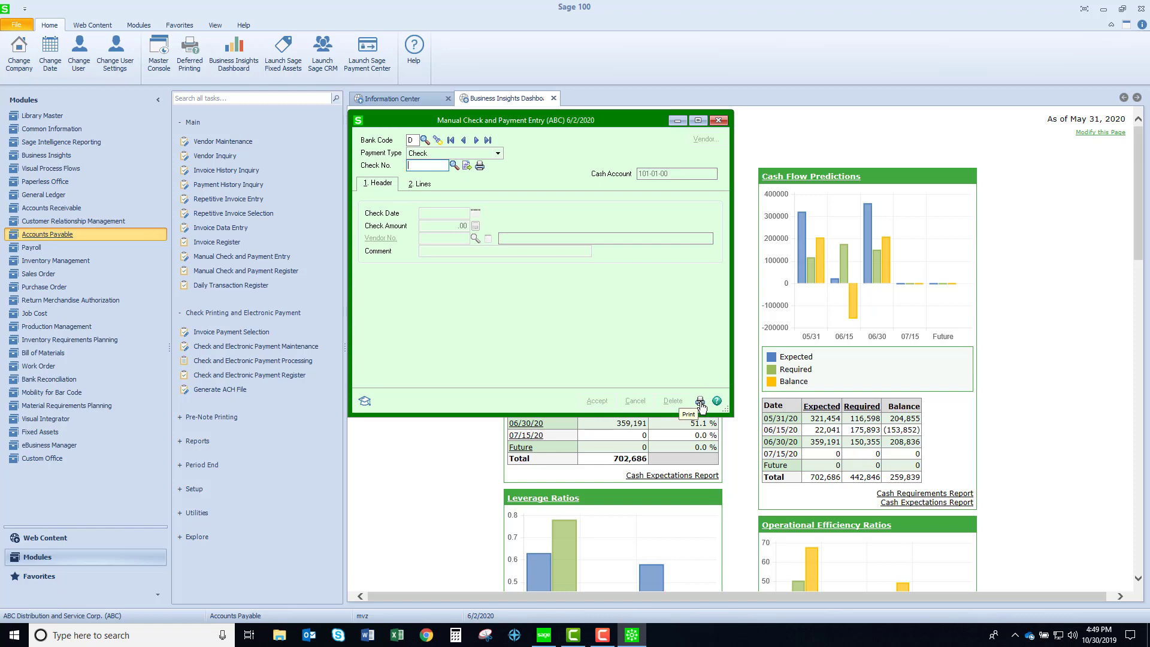
Close check entry and print register MC-000005 for posting date 6/2/2020
{"action": "key", "text": "Escape"}
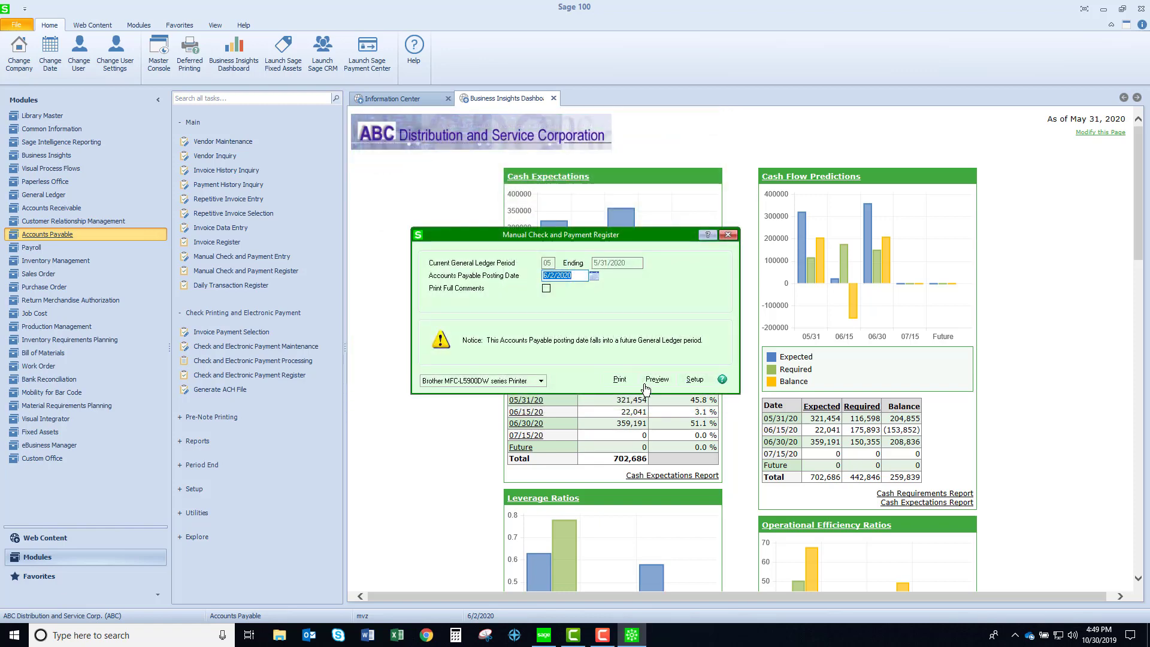
{"action": "left_click", "coordinate": [615, 382]}
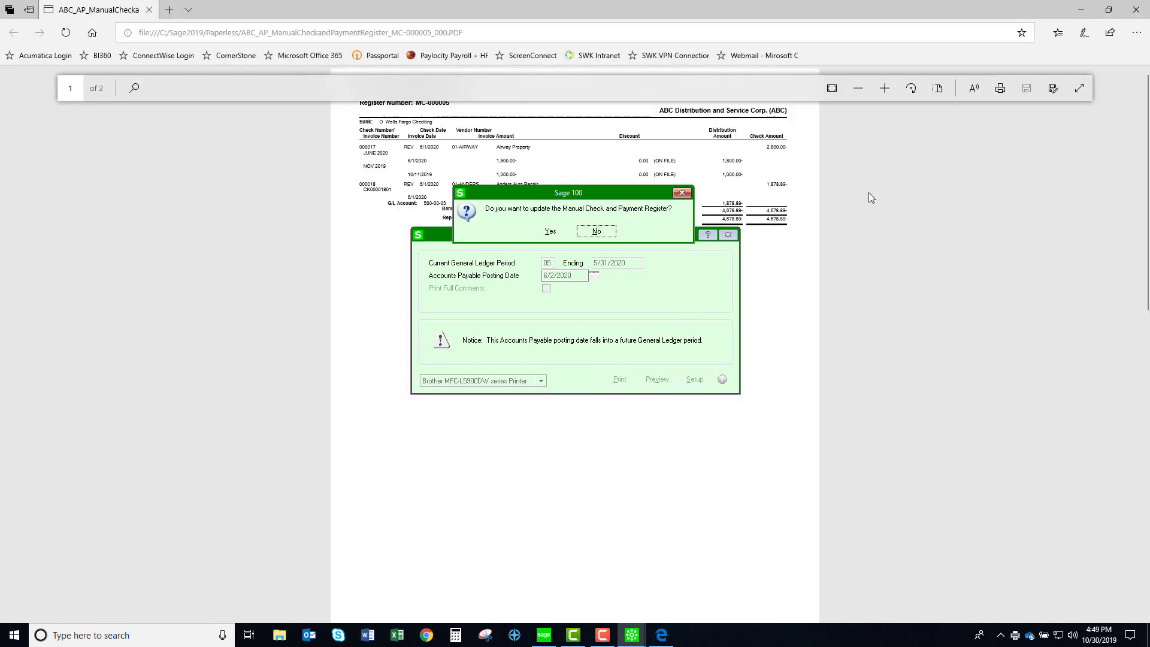
Zoom into register MC-000005 and inspect reversed checks 000017 and 000018 totalling 4,678.89-
{"action": "left_click", "coordinate": [869, 192]}
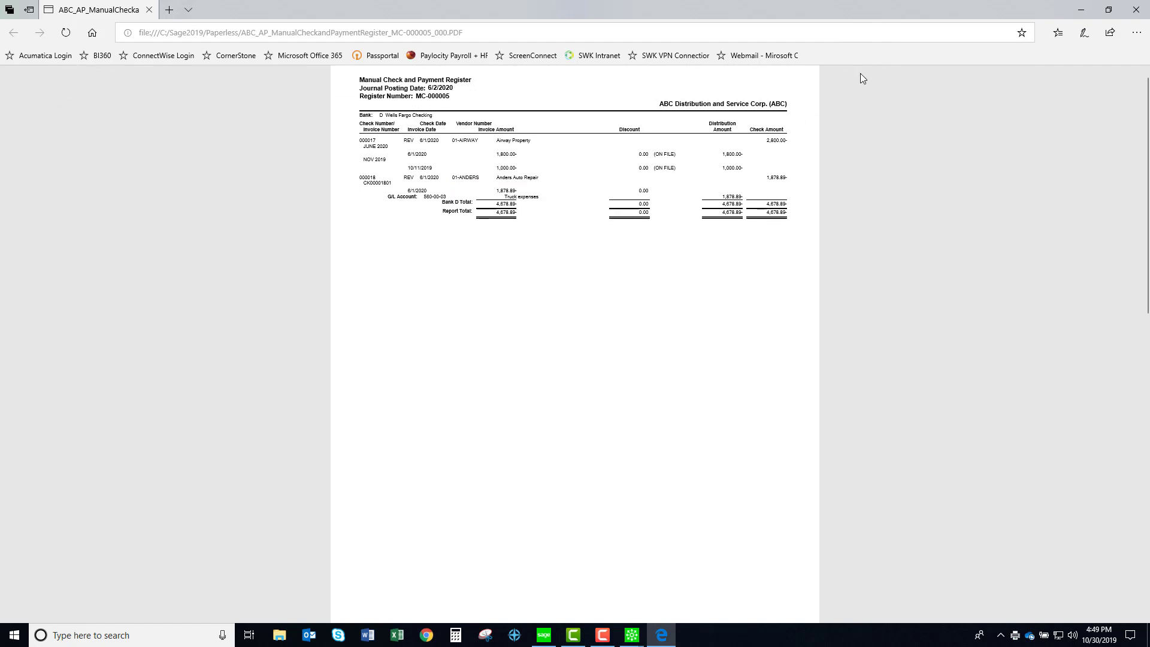
{"action": "left_click", "coordinate": [885, 89]}
{"action": "left_click", "coordinate": [885, 89]}
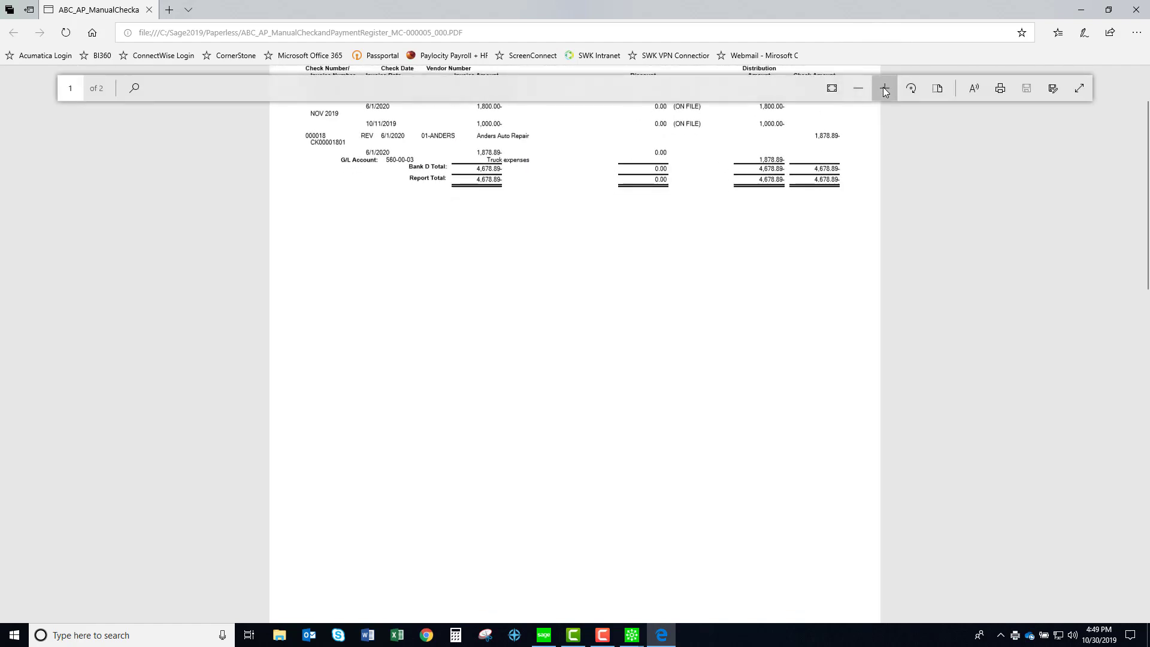
{"action": "scroll", "coordinate": [699, 316], "scroll_direction": "up", "scroll_amount": 3}
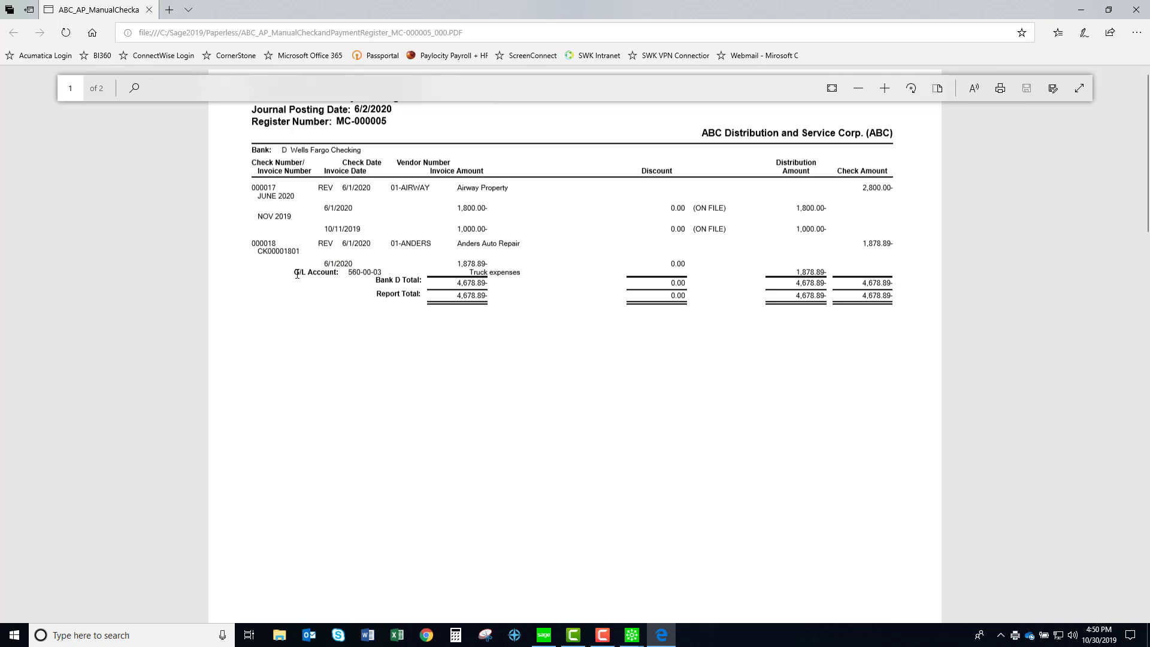
{"action": "left_click_drag", "start_coordinate": [332, 268], "coordinate": [388, 272]}
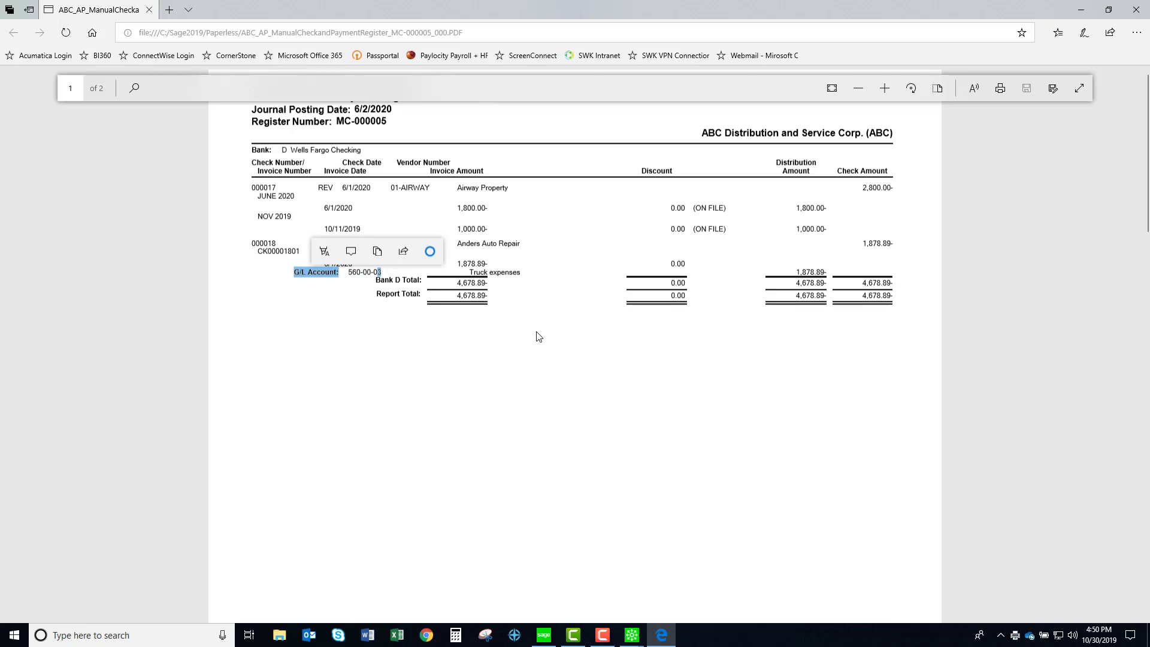
{"action": "left_click", "coordinate": [498, 242]}
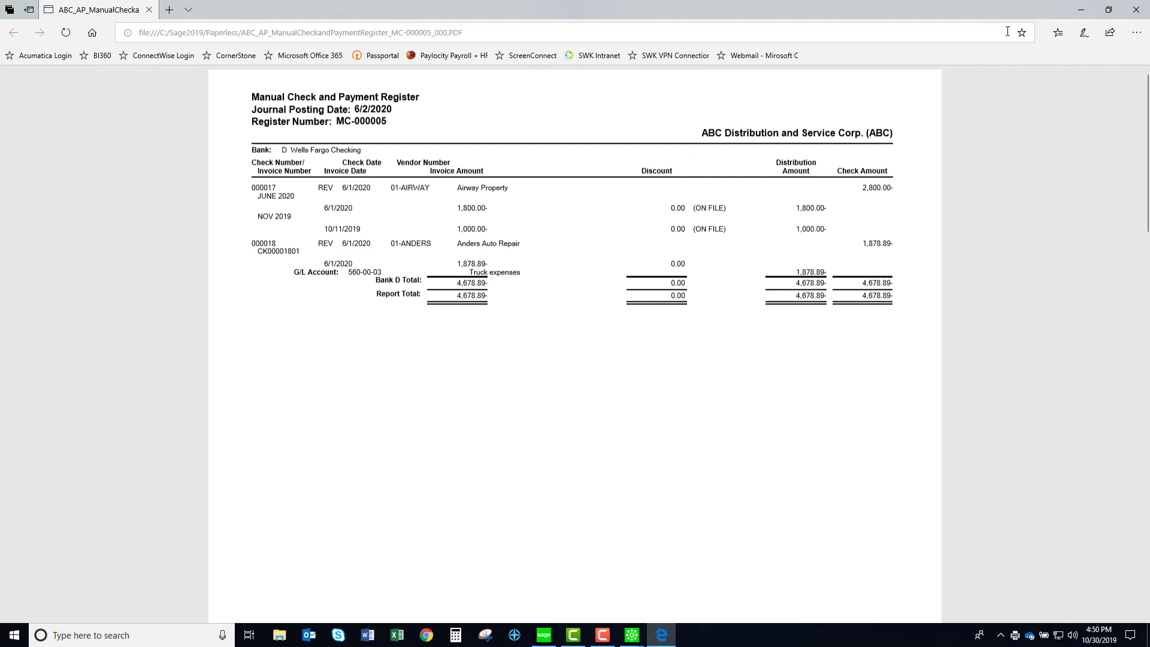
Close the register PDF and answer Yes to updating the Manual Check and Payment Register
{"action": "left_click", "coordinate": [1137, 10]}
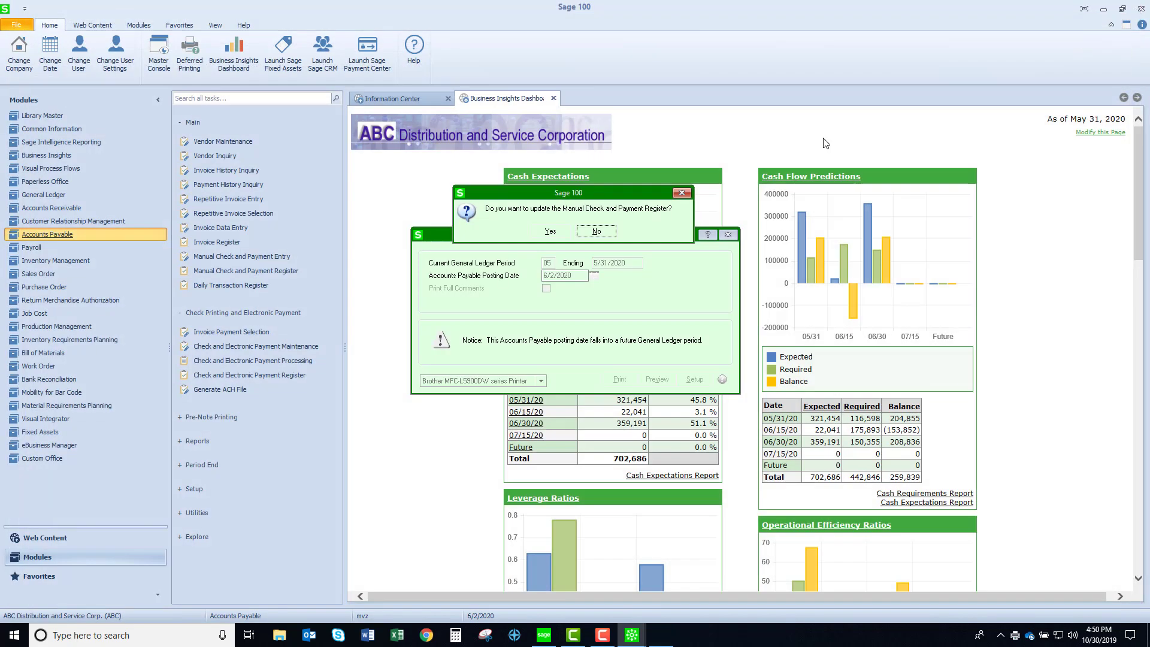
{"action": "left_click", "coordinate": [552, 232]}
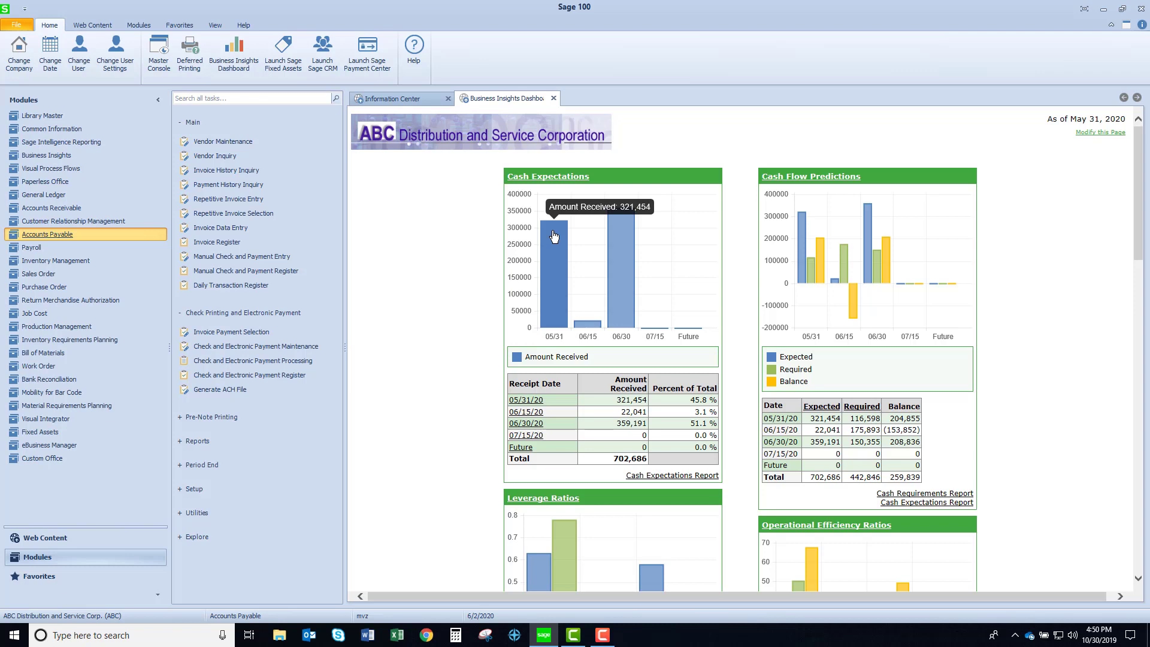
Load vendor 01-AIRWAY in Vendor Maintenance and view its JUNE 2020 invoice transactions
{"action": "left_click", "coordinate": [214, 145]}
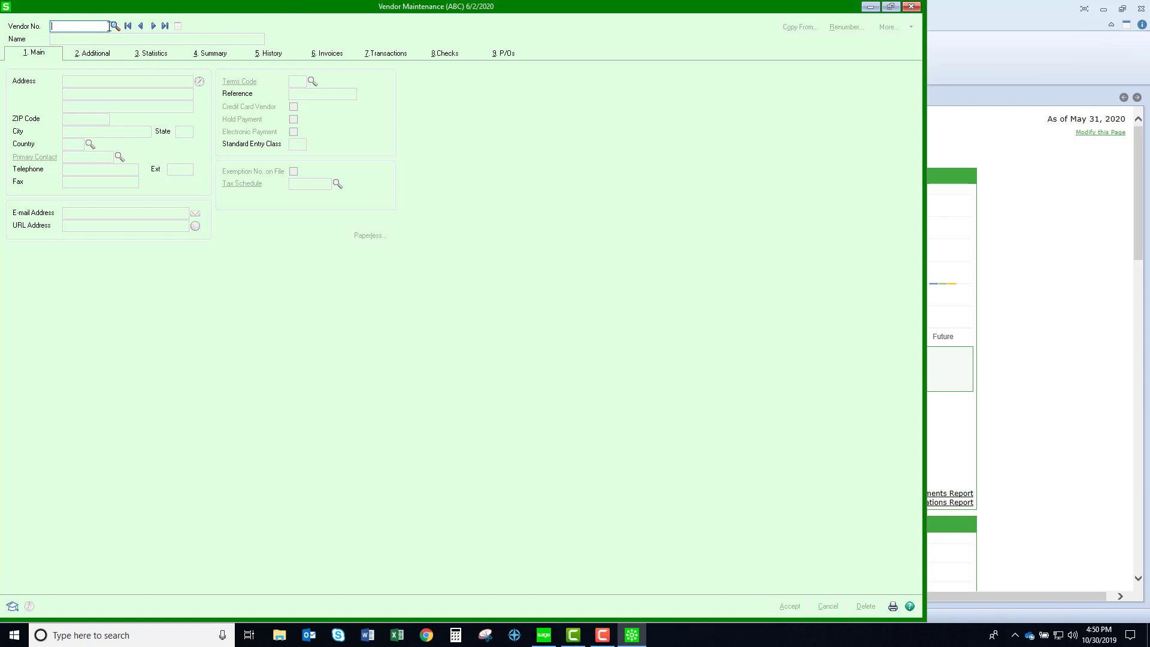
{"action": "left_click", "coordinate": [115, 27]}
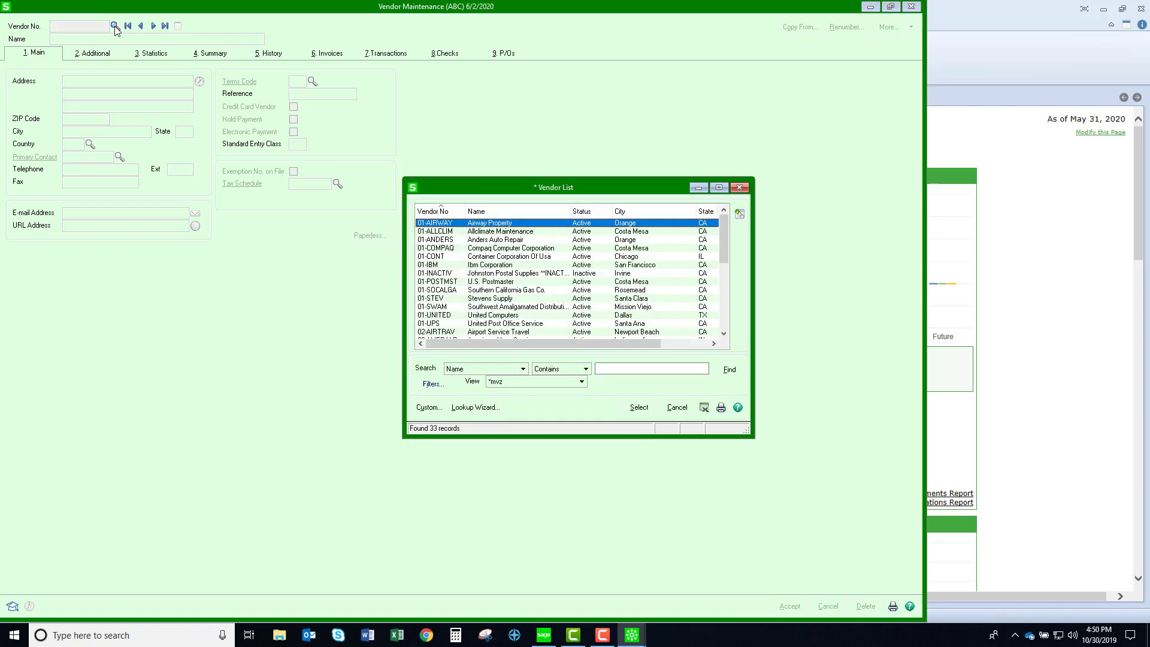
{"action": "double_click", "coordinate": [495, 223]}
{"action": "left_click", "coordinate": [318, 55]}
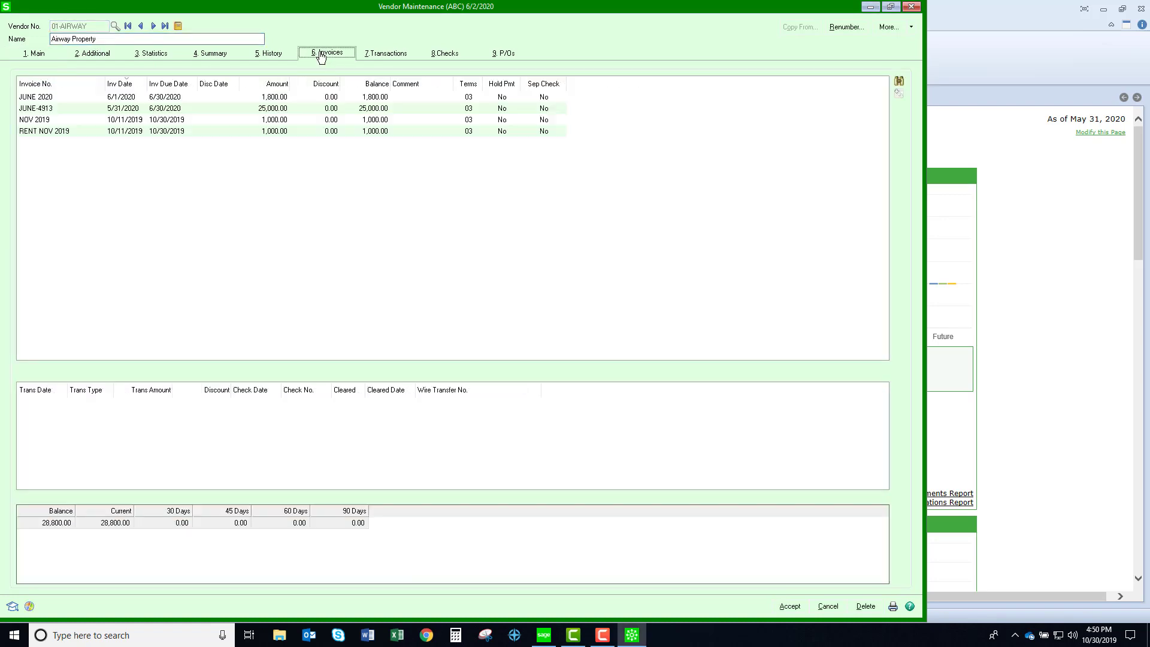
{"action": "left_click", "coordinate": [88, 99]}
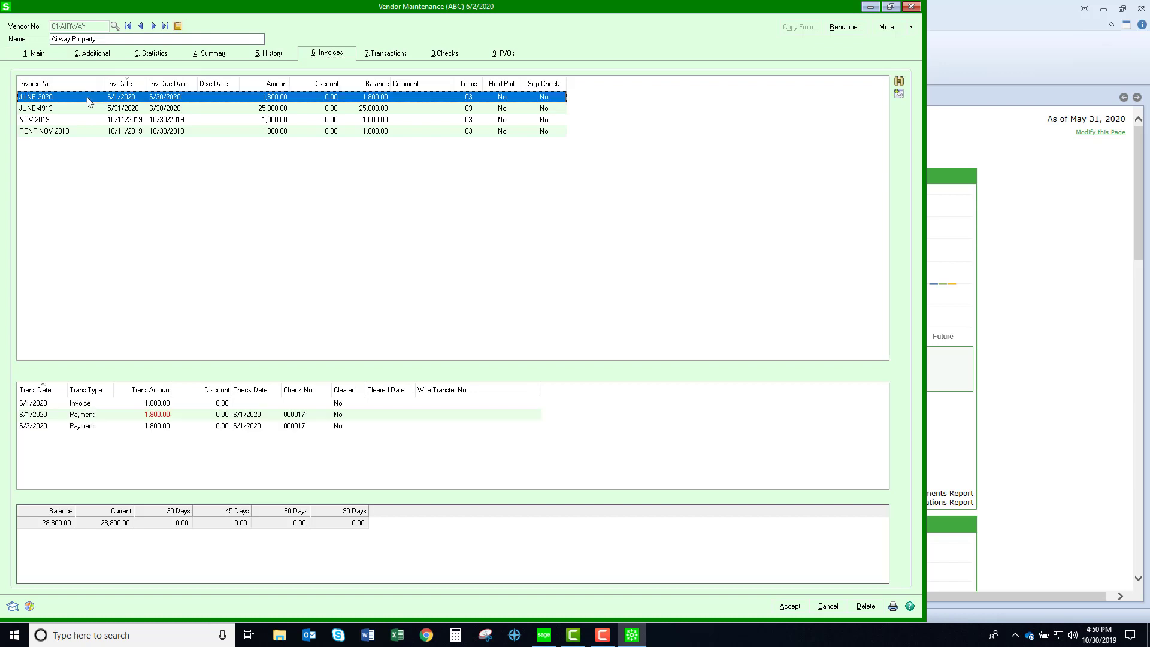